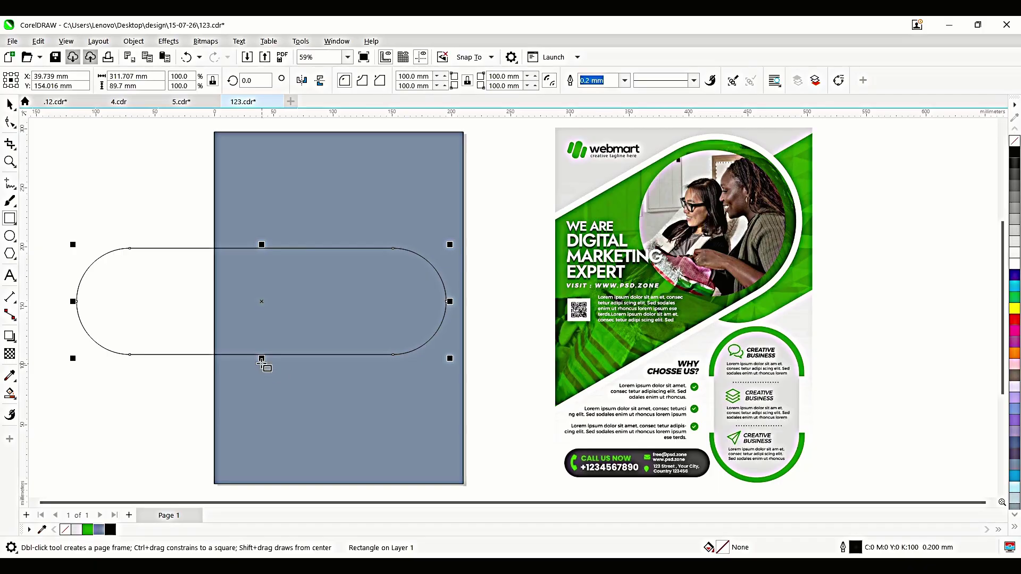
- Clip the horizontal capsule inside the page-sized rectangle and fill the rectangle light grey
key("space")
left_click(261, 303)
key("ctrl+1")
left_click(392, 392)
left_click(375, 327, "ctrl")
left_click(351, 324)
left_click(166, 447, "ctrl")
left_click(77, 529)
- Inside the clipped contents, rotate the capsule about 34.8°, enlarge it to 148.3% and move it diagonally across the page
left_click(353, 332, "ctrl")
double_click(343, 324)
left_click_drag(451, 360, 453, 241)
left_click(272, 324)
left_click_drag(426, 433, 446, 415)
left_click_drag(425, 261, 371, 296)
- Duplicate the diagonal capsule toward the upper right so the two capsules overlap on the page
left_click_drag(287, 340, 573, 177)
left_click(340, 317)
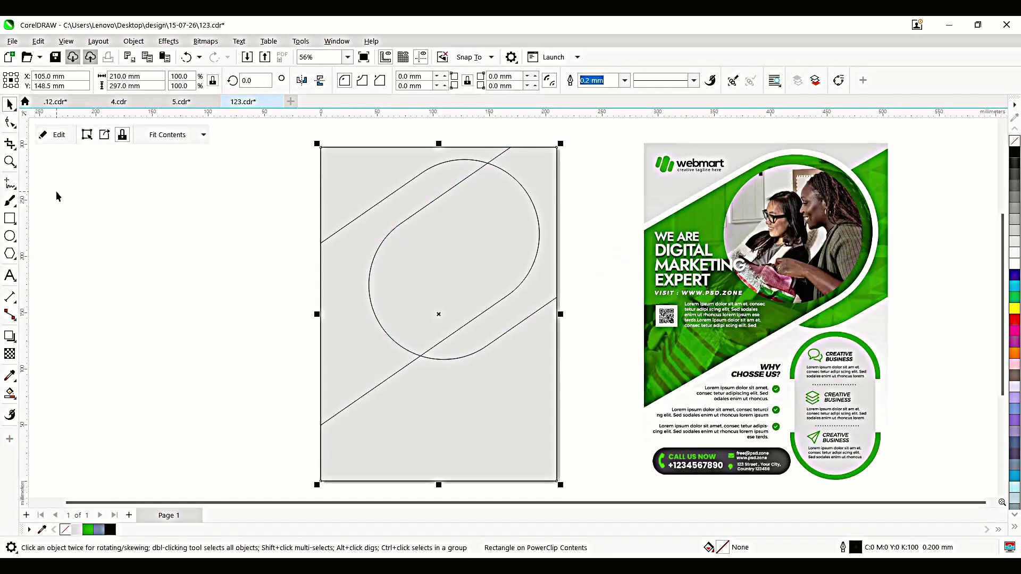
- Open the page rectangle's clipped contents and isolate the upper-right capsule for editing
left_click(585, 253)
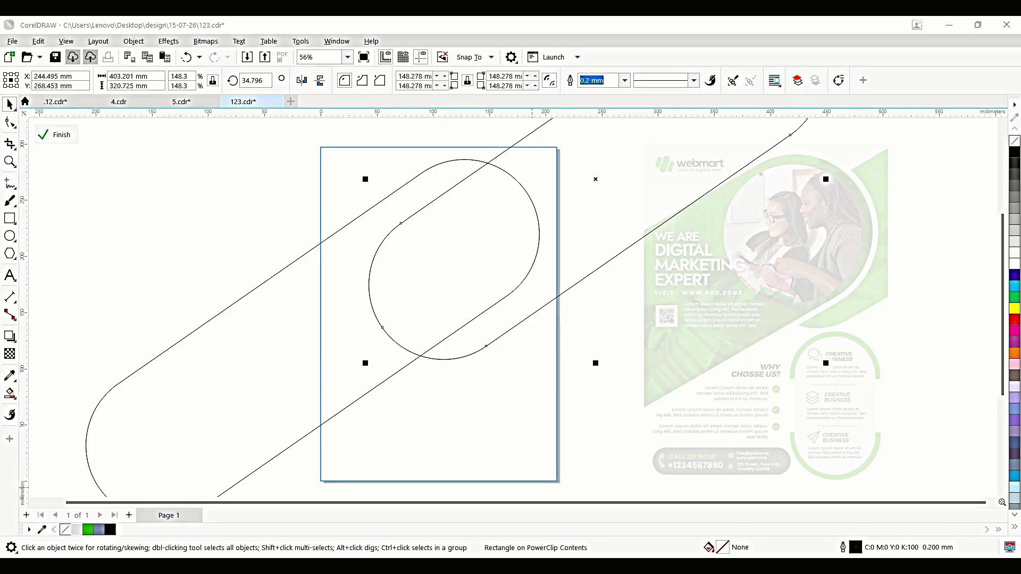
left_click(697, 521)
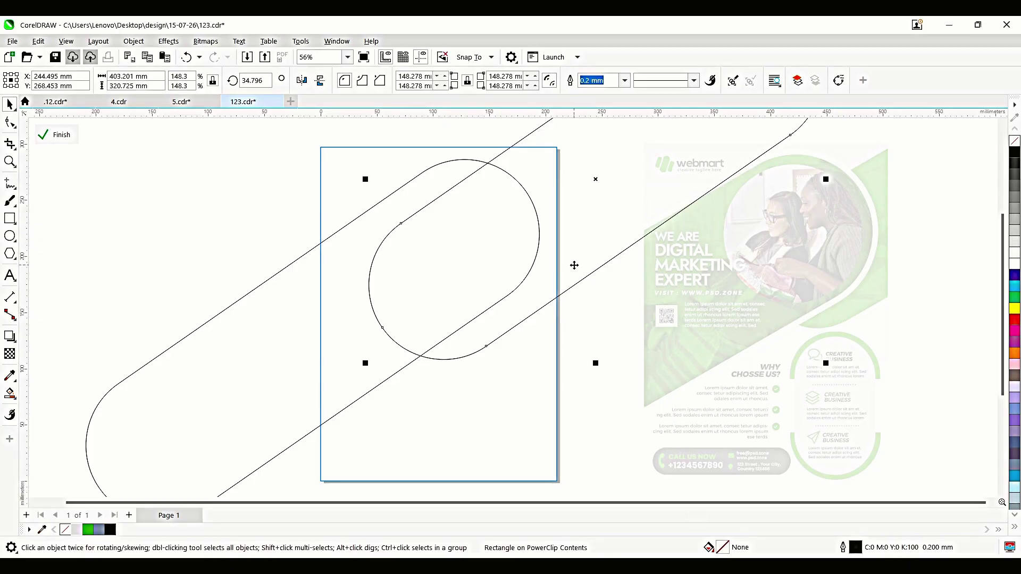
left_click(244, 209)
double_click(608, 219)
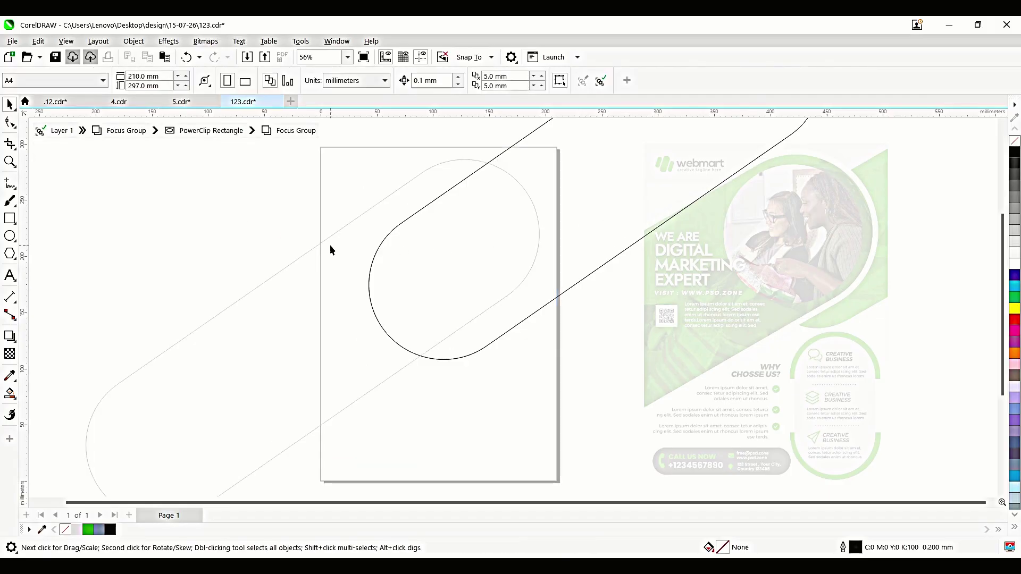
left_click(235, 226)
double_click(606, 195)
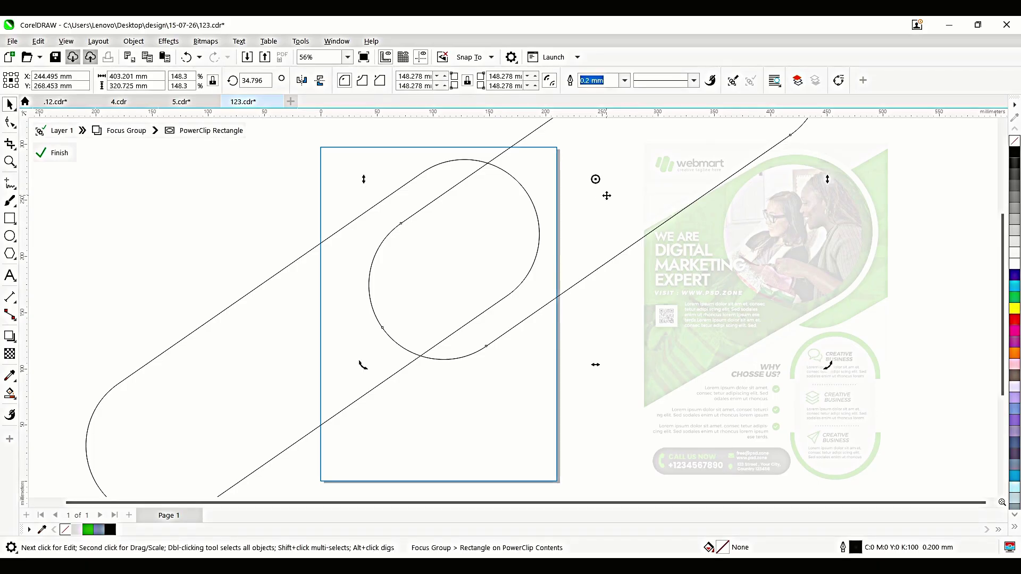
left_click(282, 213)
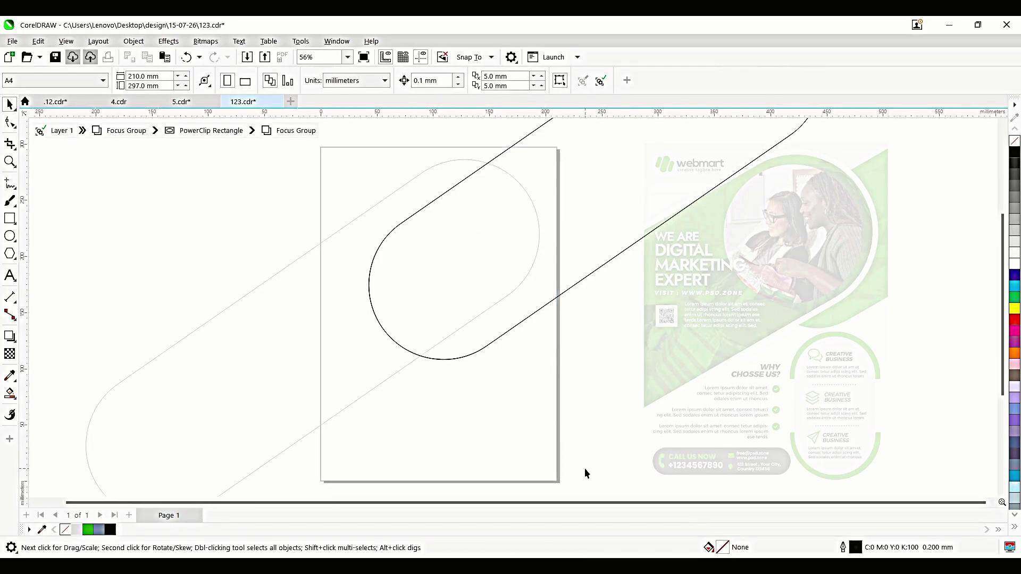
- Try to paste the meeting photo with the isolated upper-right capsule and position it over the page
left_click(464, 264)
key("ctrl+v")
left_click_drag(504, 327, 619, 227)
scroll(618, 227, "down", 1)
left_click_drag(663, 340, 816, 425)
left_click_drag(673, 326, 562, 305)
left_click(270, 242, "ctrl")
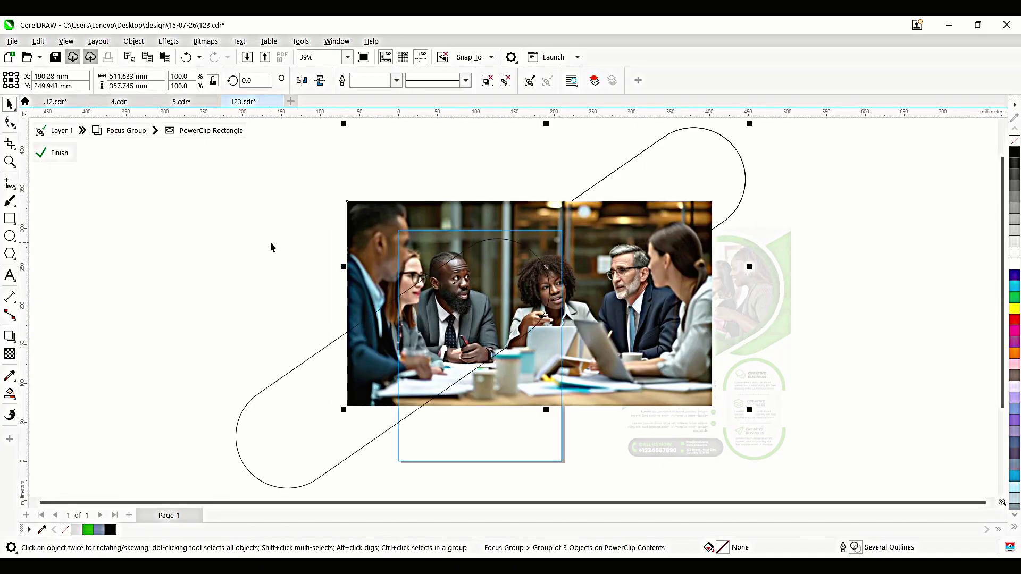
left_click(271, 242, "ctrl")
- Undo the meeting photo's latest placement changes
key("ctrl+z")
key("ctrl+z")
key("ctrl+z")
key("ctrl+z")
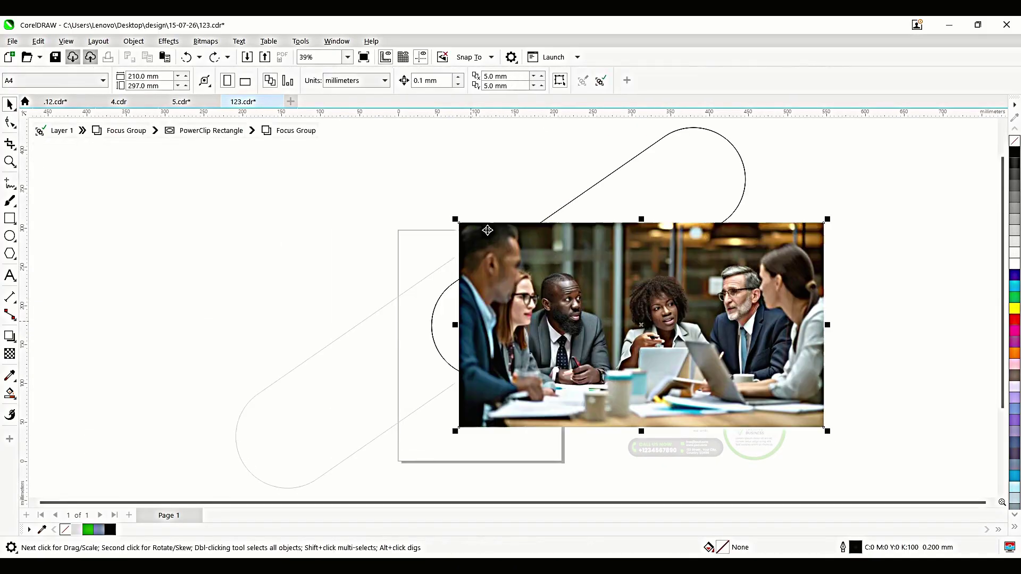
- Paste the dark meeting photo inside the upper-right capsule, scaled to 133.2% and positioned over the capsule's lower end
left_click(575, 270)
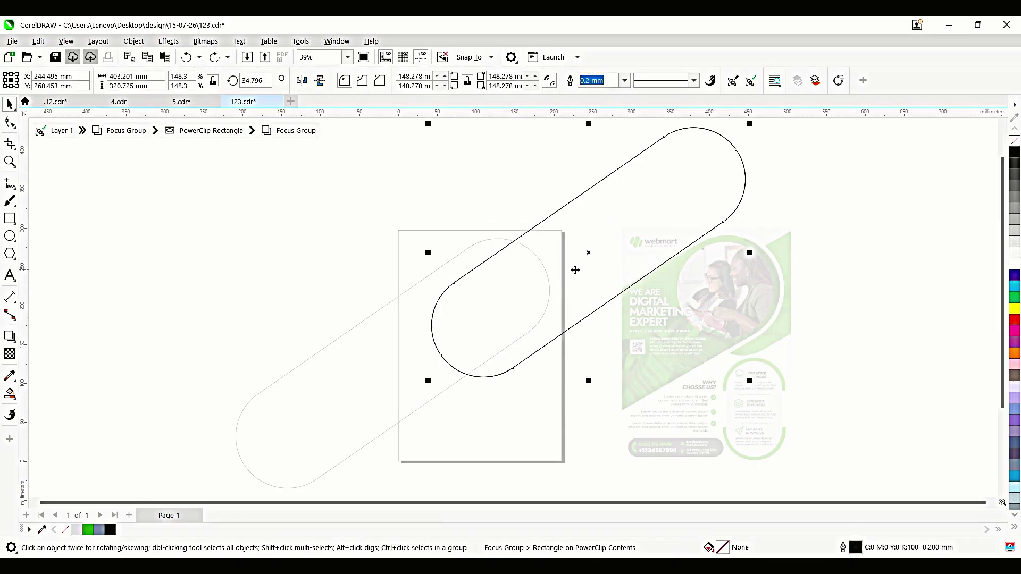
key("ctrl+v")
left_click_drag(477, 356, 557, 307)
left_click(538, 305)
double_click(522, 317)
left_click_drag(655, 376, 677, 387)
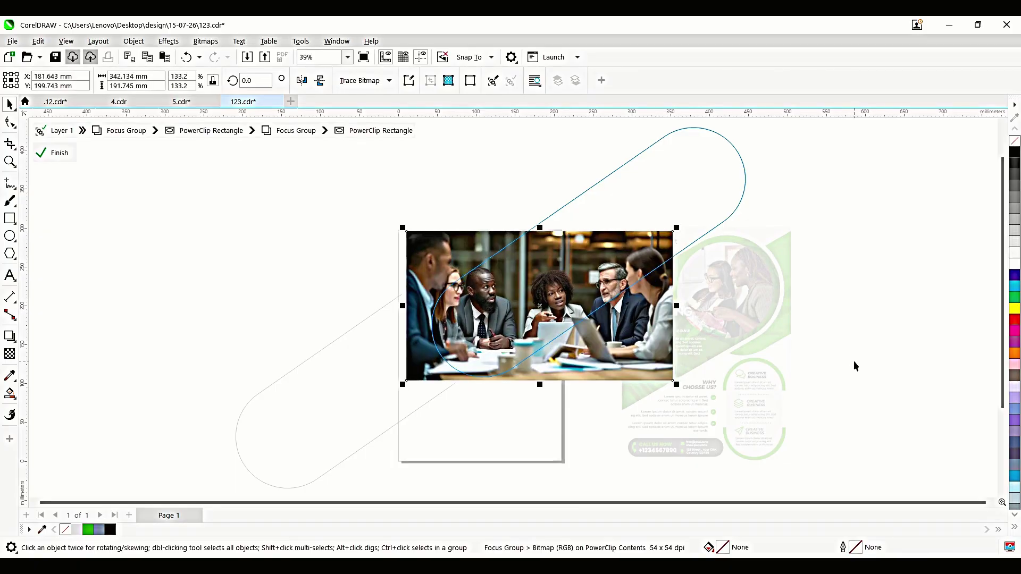
- Fill the capsule overlay above the photo with green #399E04 and apply a linear transparency along its length
key("Tab")
left_click(88, 529)
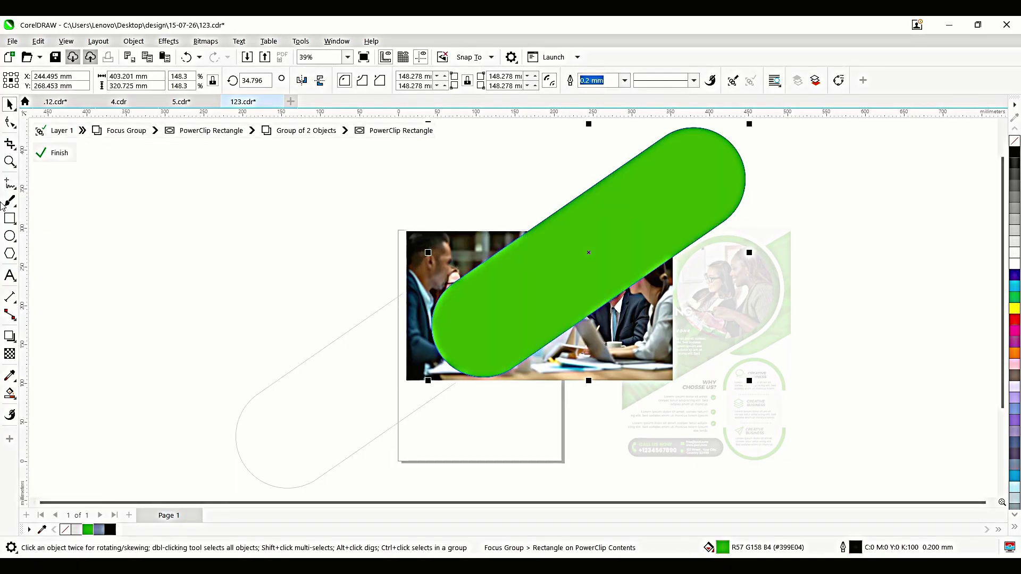
left_click(10, 353)
left_click_drag(466, 355, 655, 219)
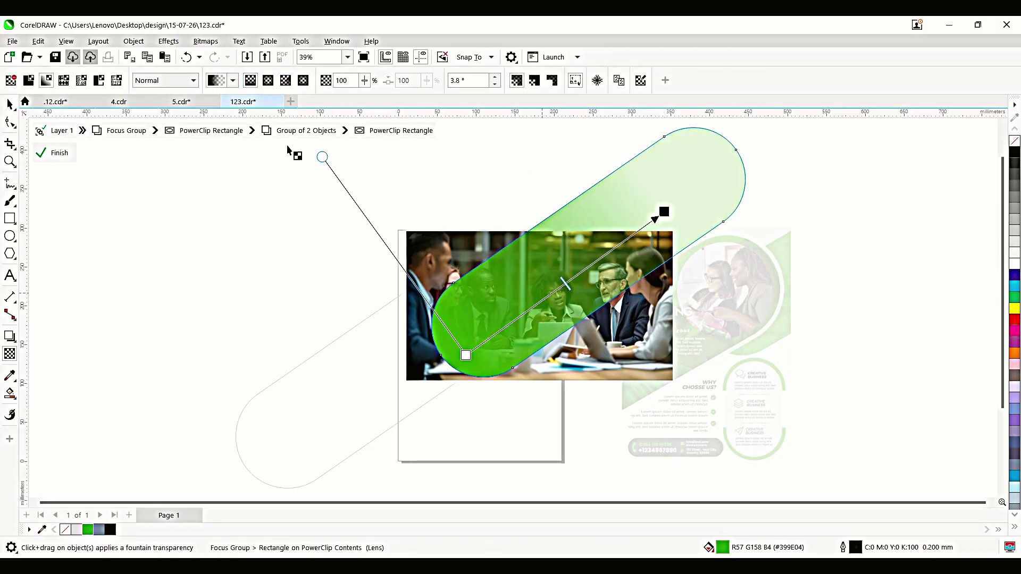
- Change the green overlay's transparency to an elliptical fountain and stretch it over the capsule's lower half
left_click(268, 80)
left_click_drag(544, 255, 530, 223)
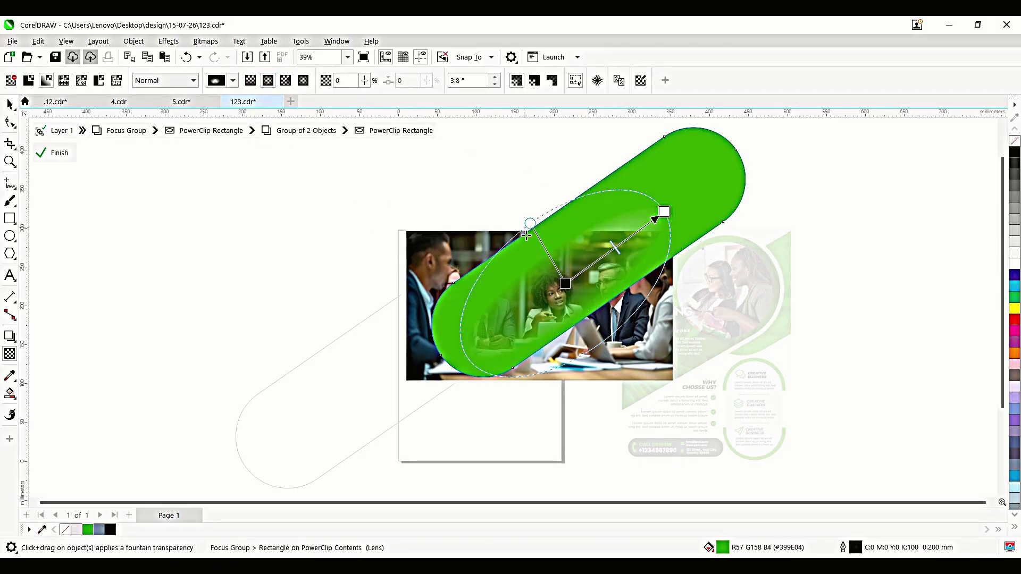
left_click_drag(664, 211, 690, 211)
left_click_drag(565, 283, 521, 309)
key("space")
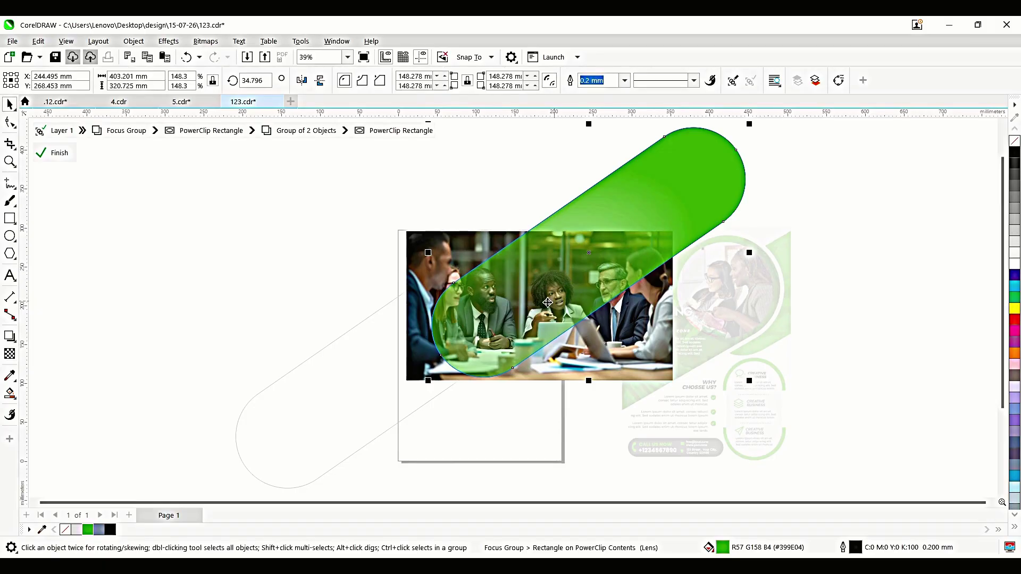
- Refine the shape and midpoint of the overlay's elliptical transparency and leave the upper-right capsule's clipped contents
left_click(10, 354)
left_click_drag(477, 209, 524, 213)
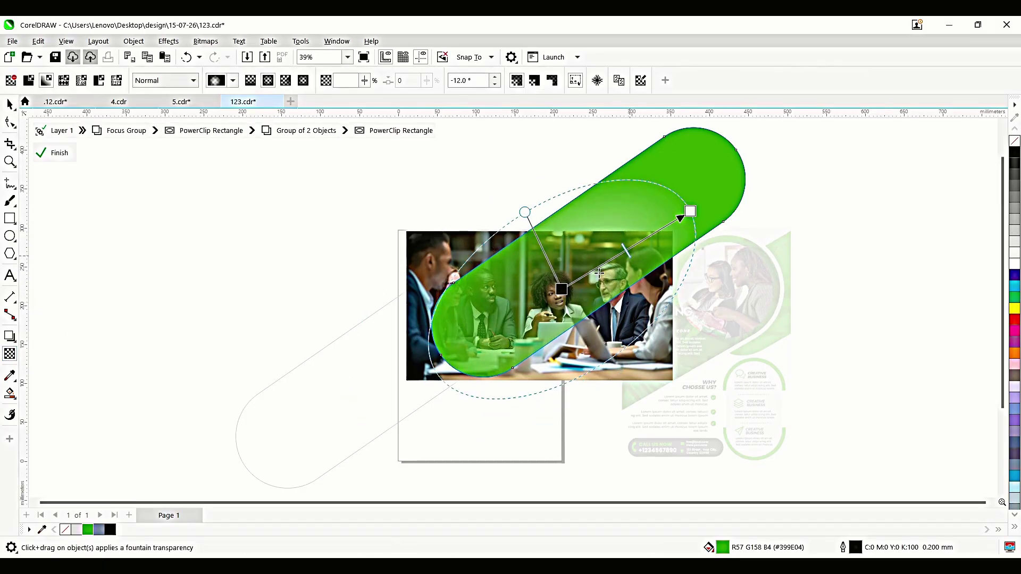
left_click_drag(625, 251, 595, 270)
key("space")
left_click(810, 254, "ctrl")
left_click(809, 253, "ctrl")
- Shift the empty lower-left capsule slightly up and right, and move the photo-filled capsule down and left
left_click(484, 416, "ctrl")
left_click(409, 329)
left_click_drag(409, 343, 416, 340)
left_click_drag(588, 254, 570, 264)
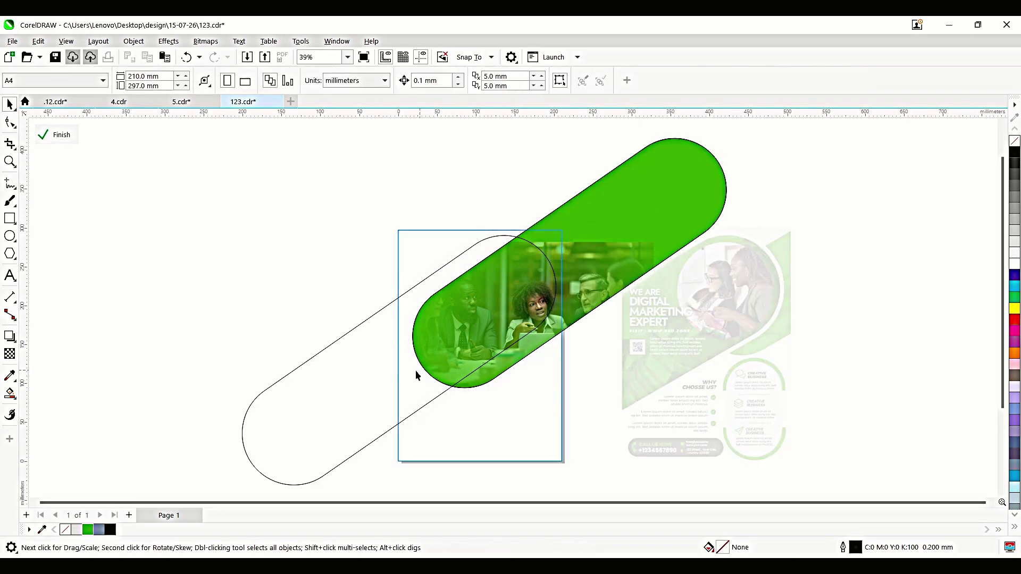
- Paste the bright meeting-room photo inside the lower-left capsule and leave its clipped contents
left_click(393, 379)
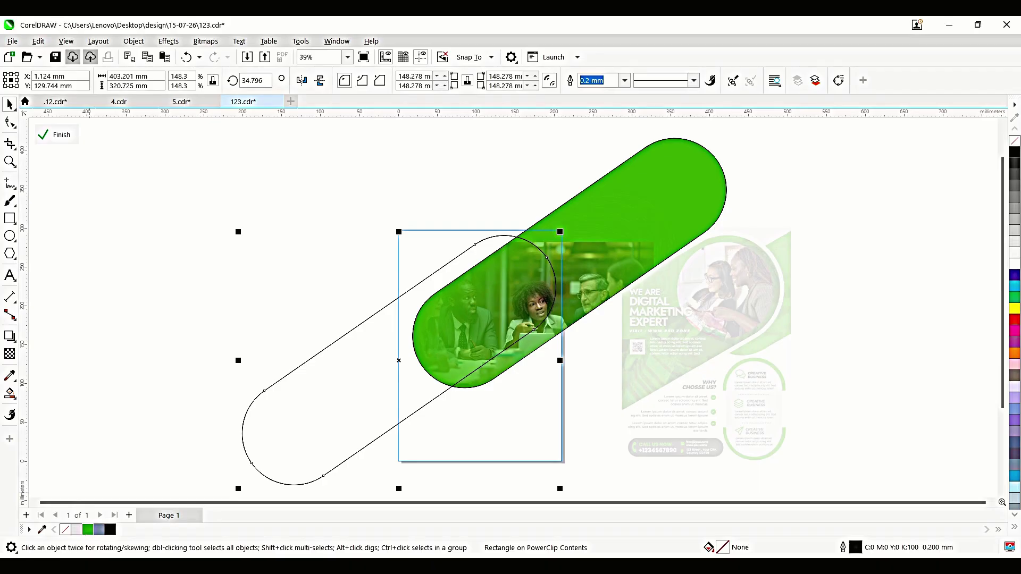
key("ctrl+v")
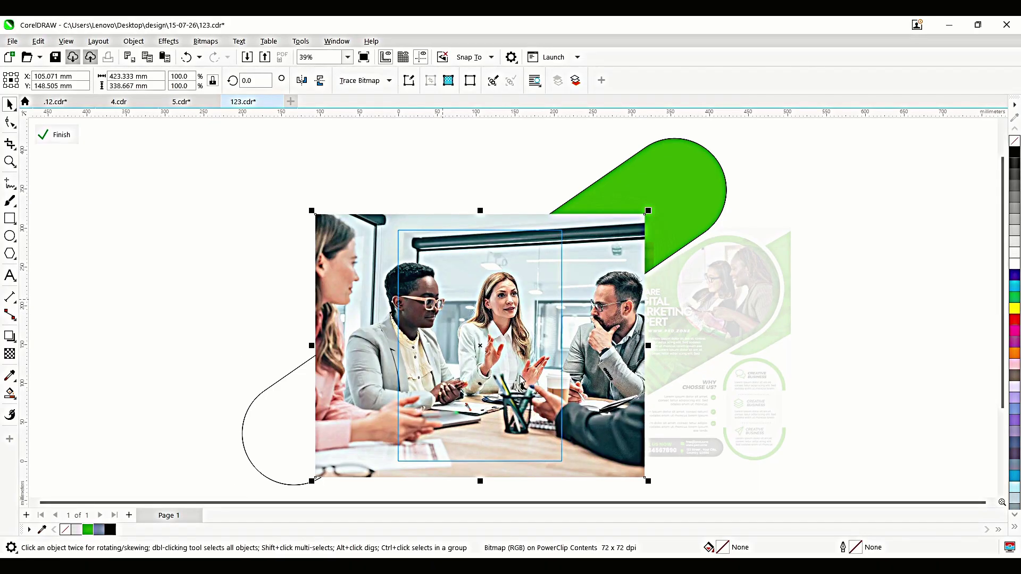
left_click(294, 412, "ctrl")
left_click(296, 410, "ctrl")
left_click(212, 314, "ctrl")
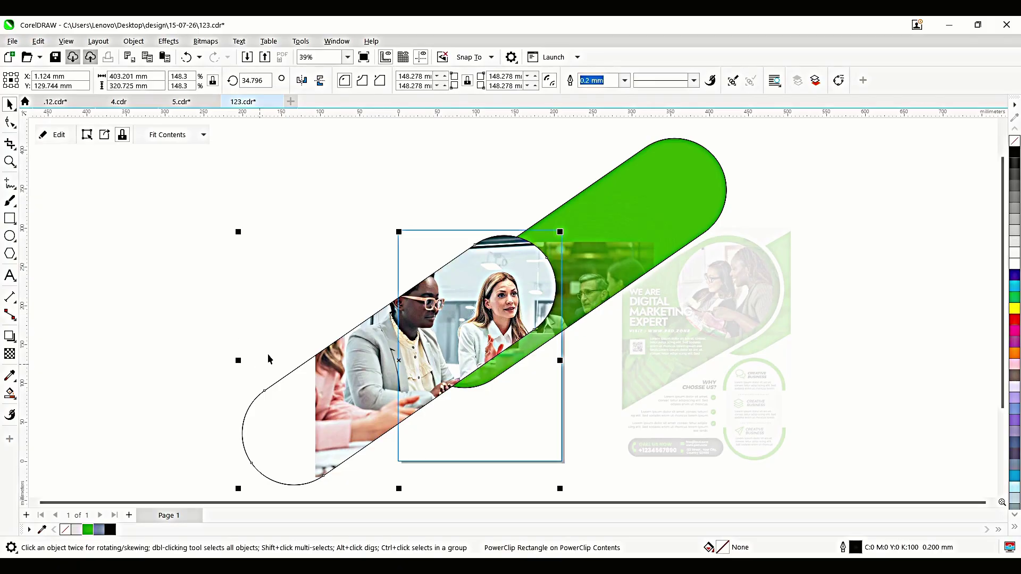
- Send the photo-filled lower-left capsule backward and fill the empty capsule outline over it with green #399E04
left_click(339, 192)
left_click(290, 394)
key("ctrl+Page_Down")
left_click(285, 244)
left_click(319, 397)
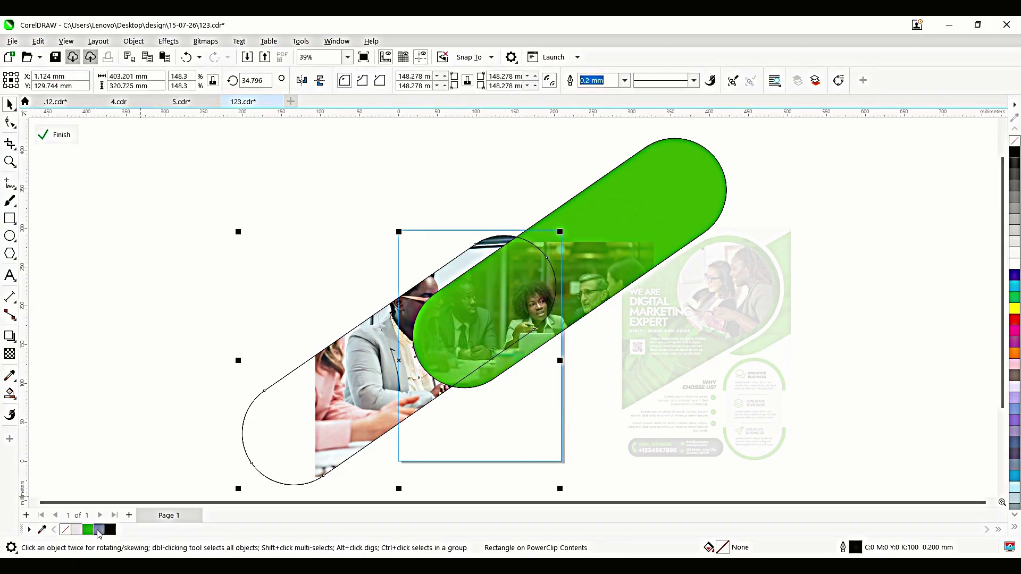
left_click(88, 529)
left_click(581, 262)
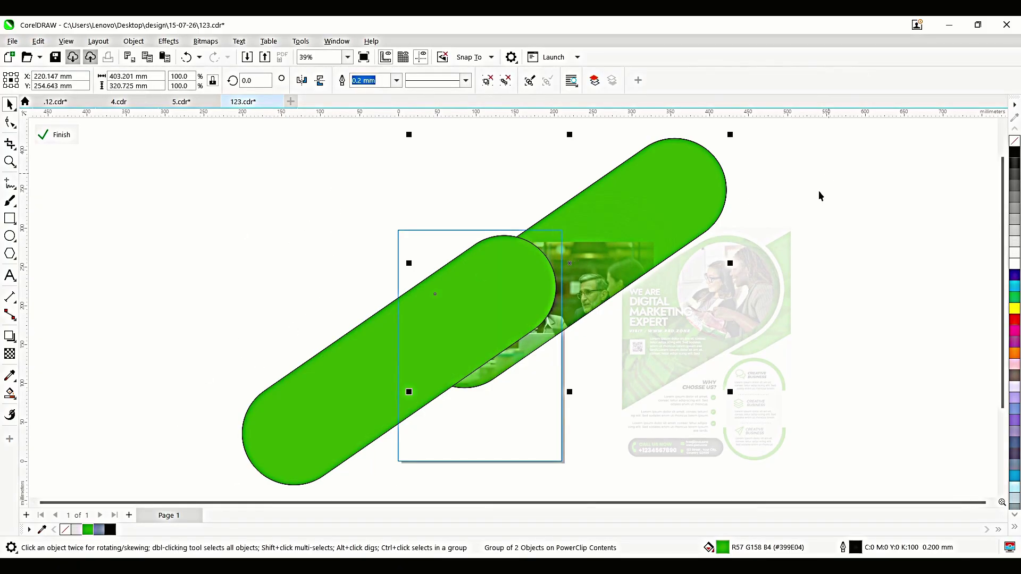
- Give the green lower-left capsule an elliptical transparency stretched toward its upper-right end, exposing the photo beneath
left_click(373, 357)
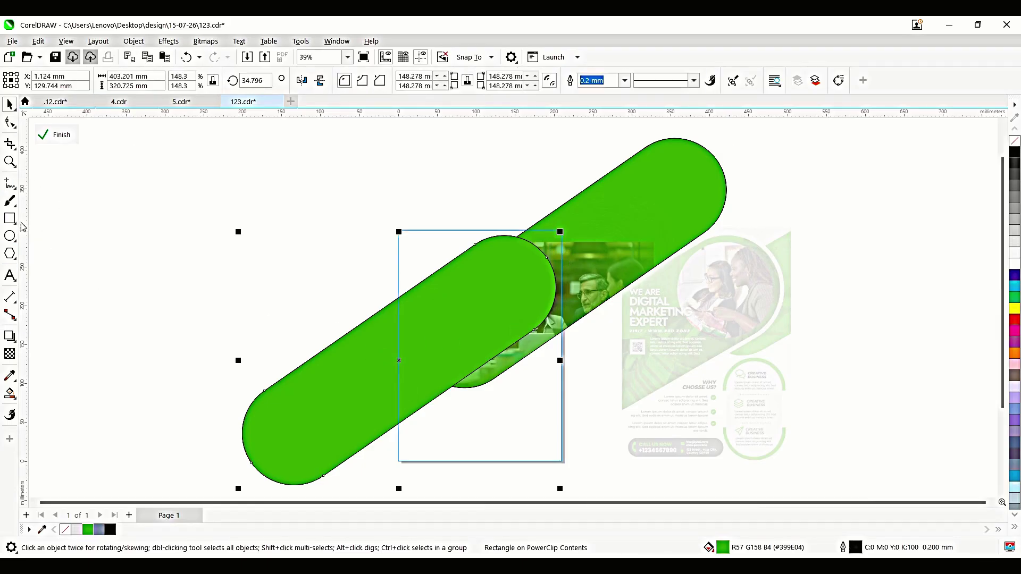
left_click(9, 355)
left_click_drag(374, 385, 538, 292)
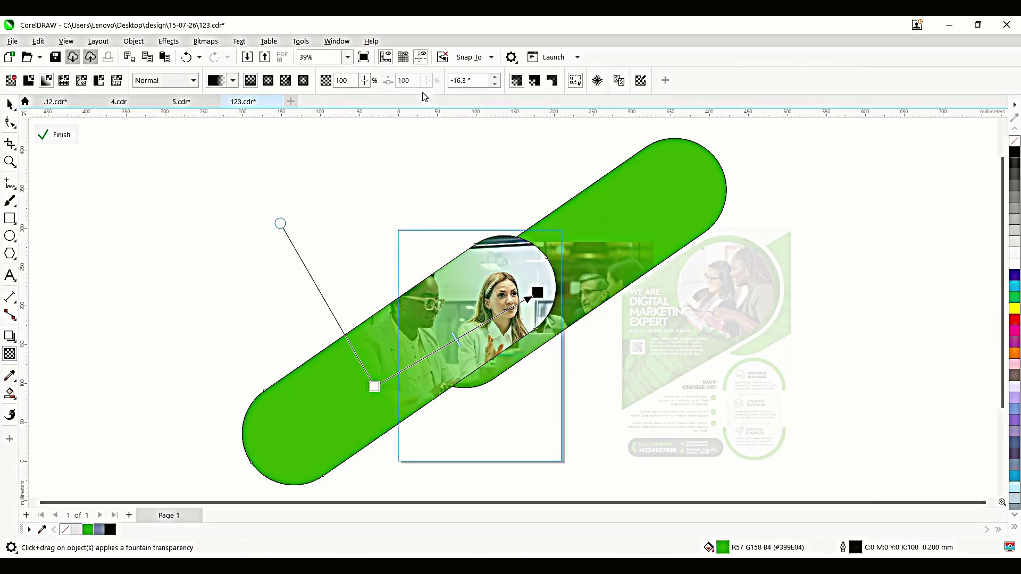
left_click(268, 80)
left_click_drag(442, 314, 415, 269)
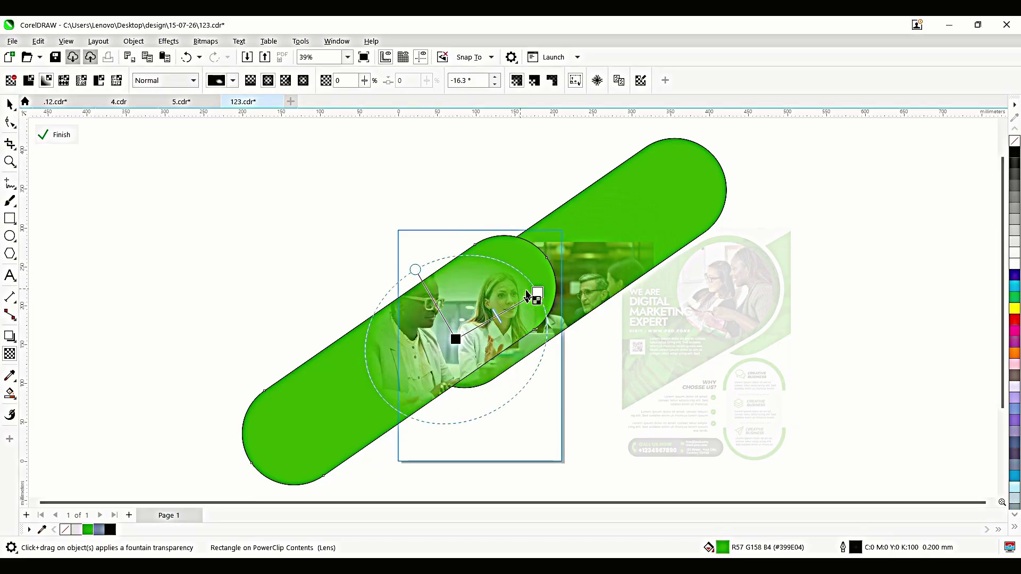
left_click_drag(538, 291, 562, 264)
key("space")
left_click(818, 254)
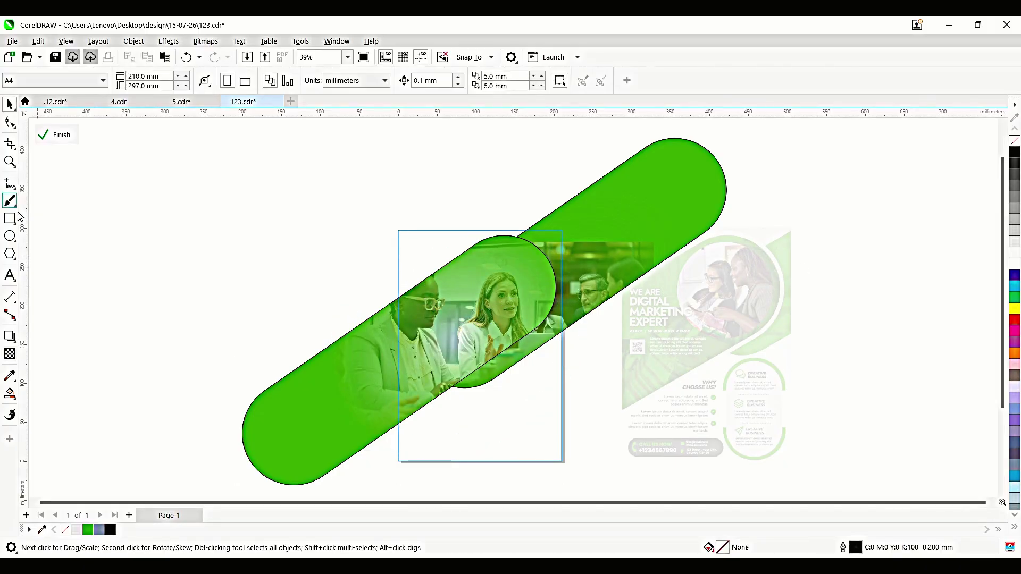
- Give both green capsules thick white outlines, 5 mm wide on the lower-left one
left_click(336, 400)
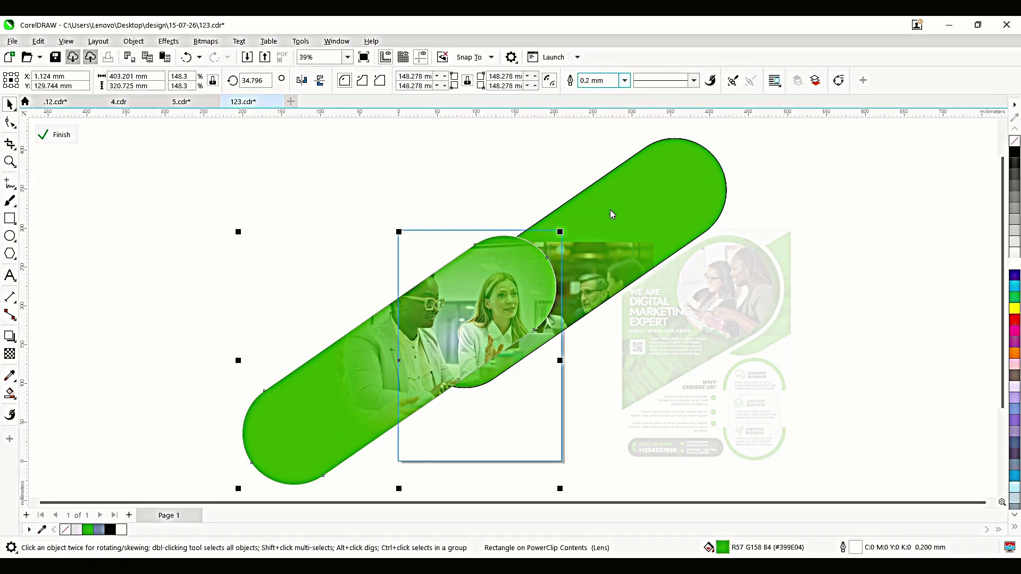
left_click(702, 209)
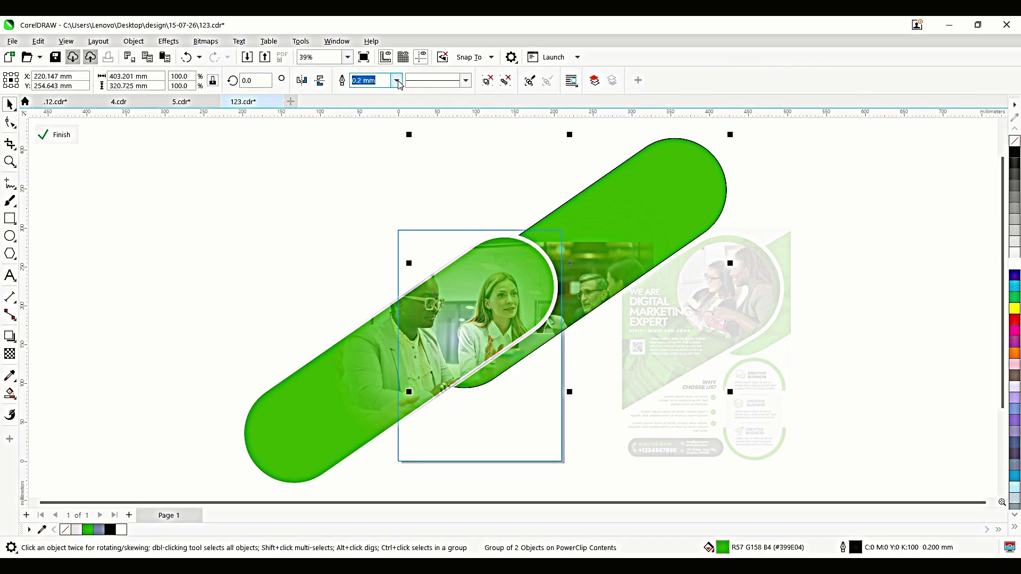
left_click(371, 210)
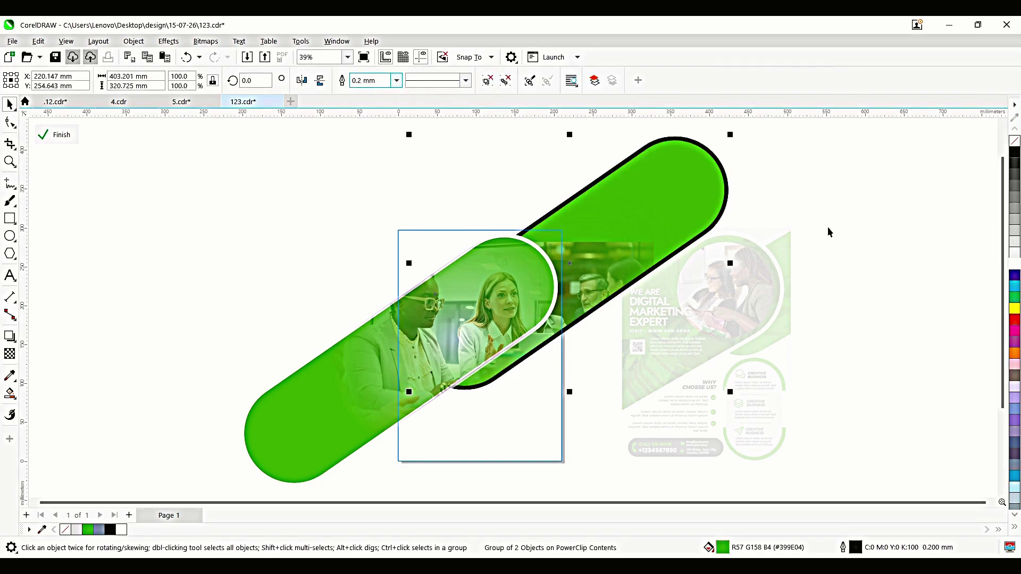
key("space")
right_click(1014, 264)
left_click(929, 211)
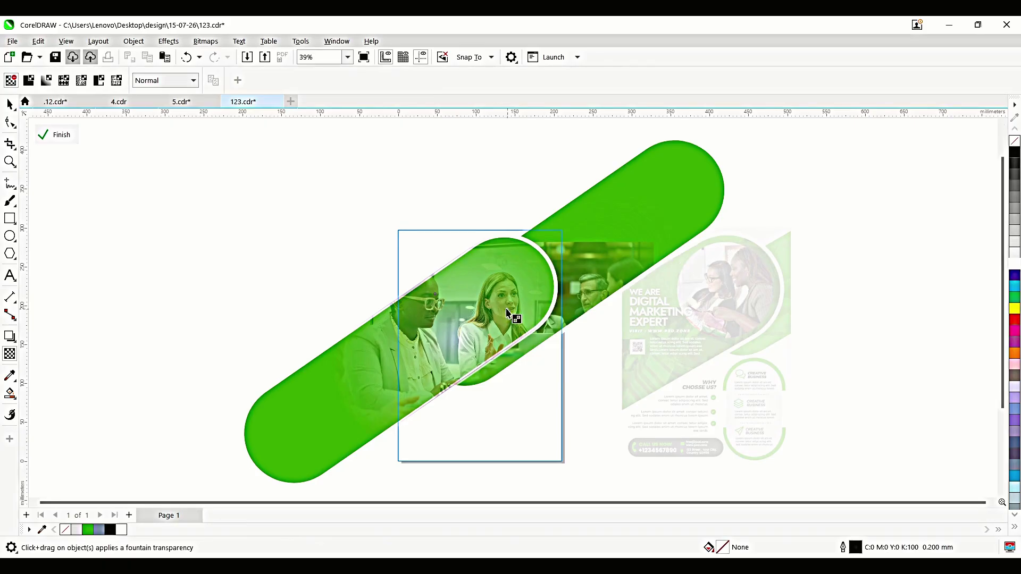
- Draw a circle around the seated woman at the lower-left capsule's upper-right end
key("space")
left_click(10, 235)
mouse_move(426, 248)
left_mouse_down()
mouse_move(547, 326)
mouse_move(592, 383)
mouse_move(564, 354)
left_mouse_up()
left_click_drag(520, 310, 499, 291)
- Place the circle and the green overlay inside the lower-left capsule together with its meeting-room photo
double_click(503, 325)
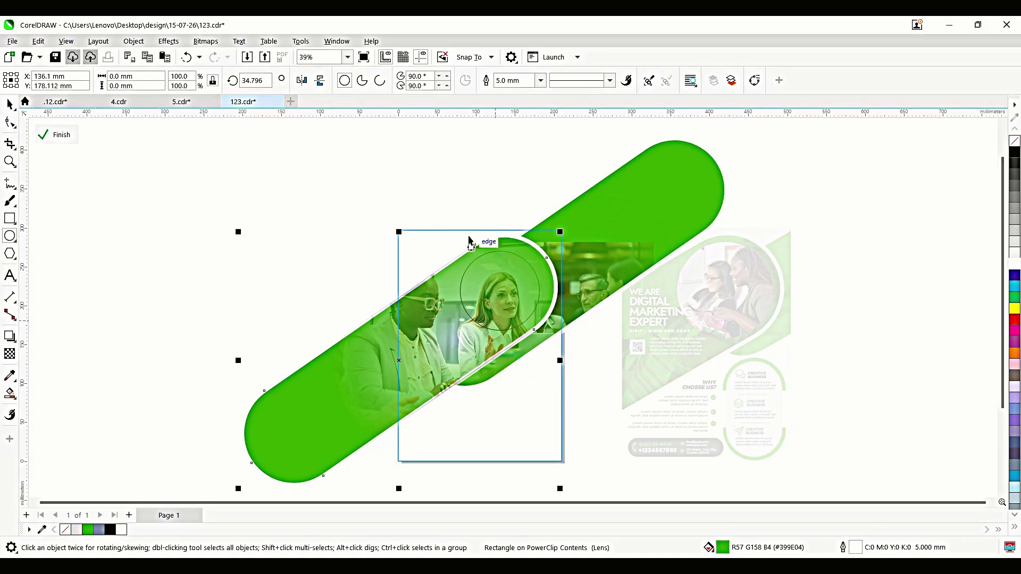
double_click(482, 289)
double_click(780, 238)
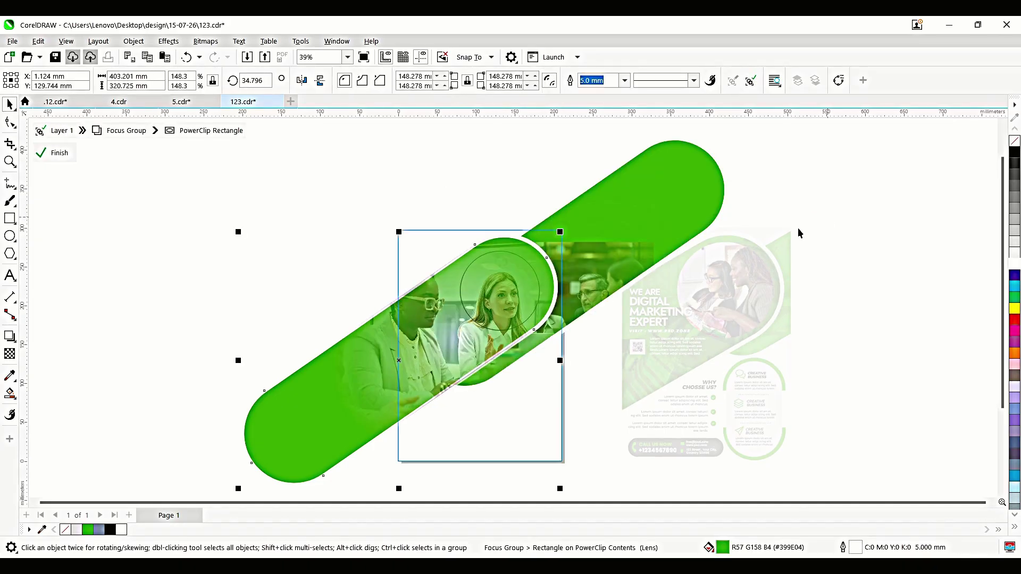
left_click(346, 365)
double_click(273, 410)
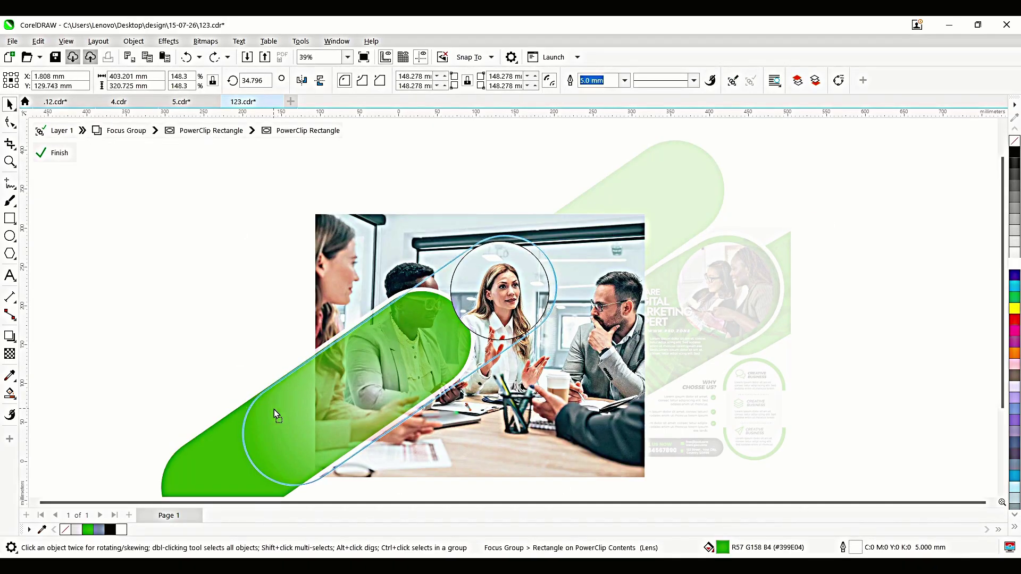
- Nudge the green overlay about 1.7 mm left and 1 mm down within the capsule and leave its clipped contents
left_click_drag(274, 409, 274, 409)
key("Left")
key("Left")
key("Left")
key("Left")
key("Left")
key("Left")
key("Left")
key("Left")
key("Left")
key("Left")
key("Down")
key("Down")
key("Down")
key("Down")
key("Down")
key("Down")
key("Down")
key("Down")
key("Down")
key("Down")
key("Left")
key("Left")
key("Left")
key("Left")
key("Left")
key("Left")
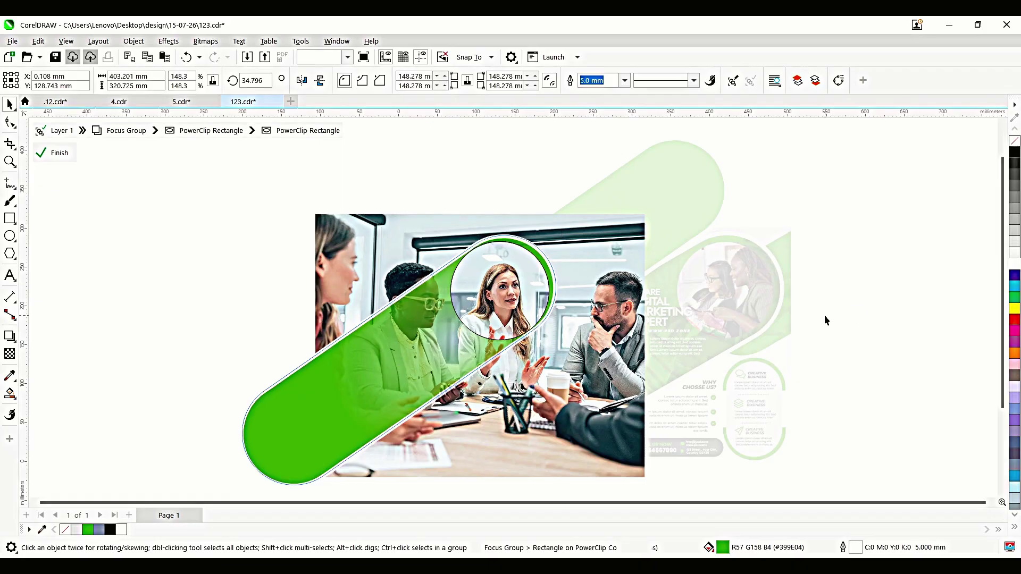
left_click(825, 316, "ctrl")
- Set the outline of the circular photo inside the lower-left capsule to white and leave the clipped contents
left_click(488, 277)
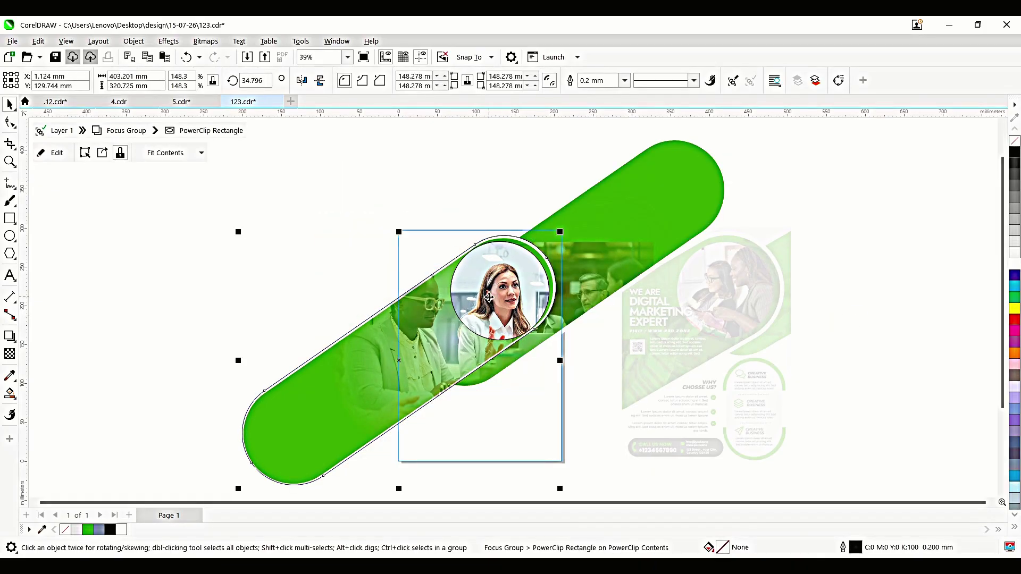
double_click(489, 301)
left_click(489, 298)
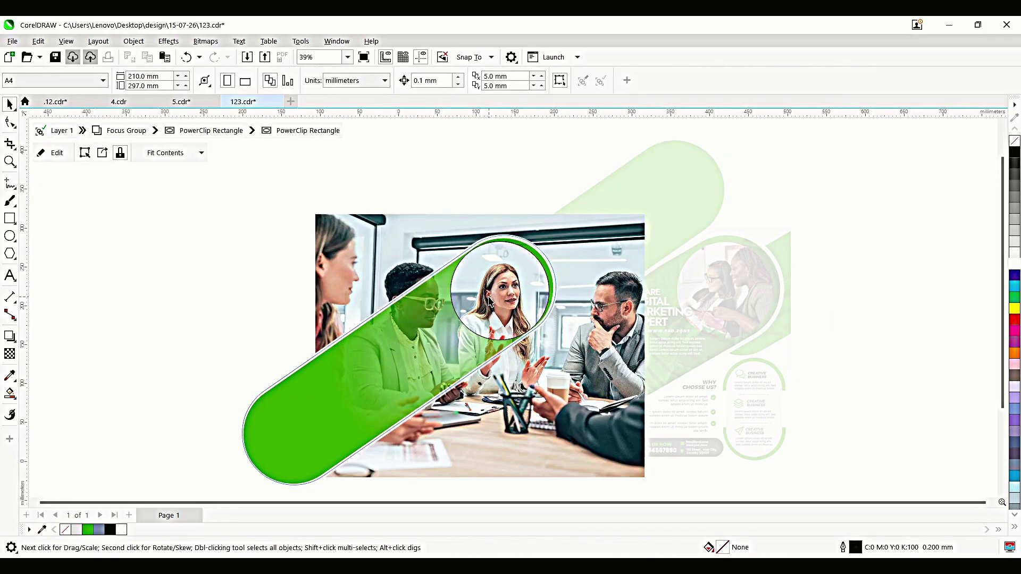
right_click(1015, 264)
left_click_drag(553, 344, 549, 341)
key("ctrl+z")
left_click(872, 338, "ctrl")
left_click(872, 339, "ctrl")
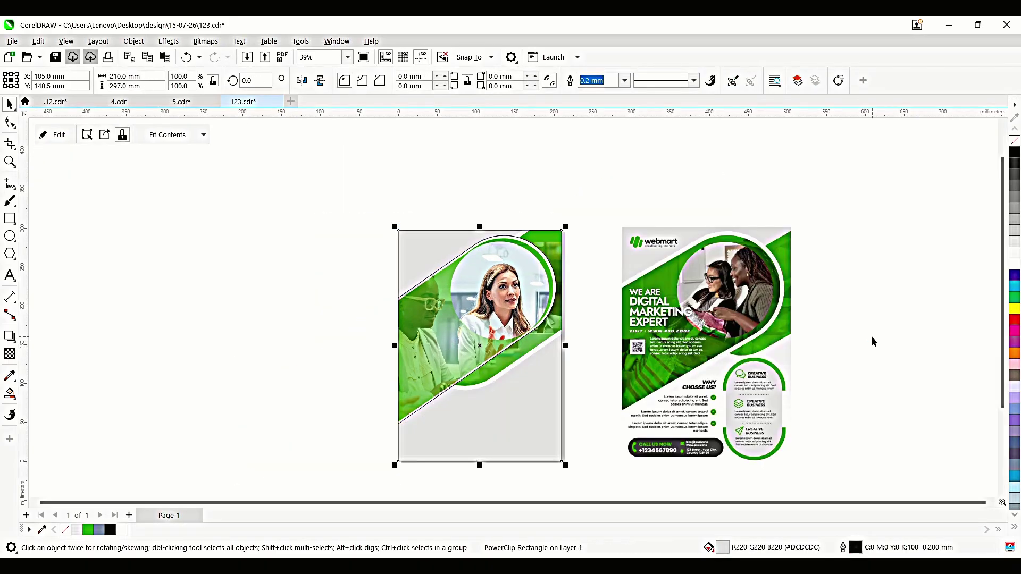
- Open the flyer frame's contents, remove the thin black outline from the lower-left capsule's clipping frame, and leave the contents
double_click(537, 440)
left_click(363, 324)
right_click(1014, 141)
left_click(876, 216)
left_click(874, 211, "ctrl")
left_click(876, 236)
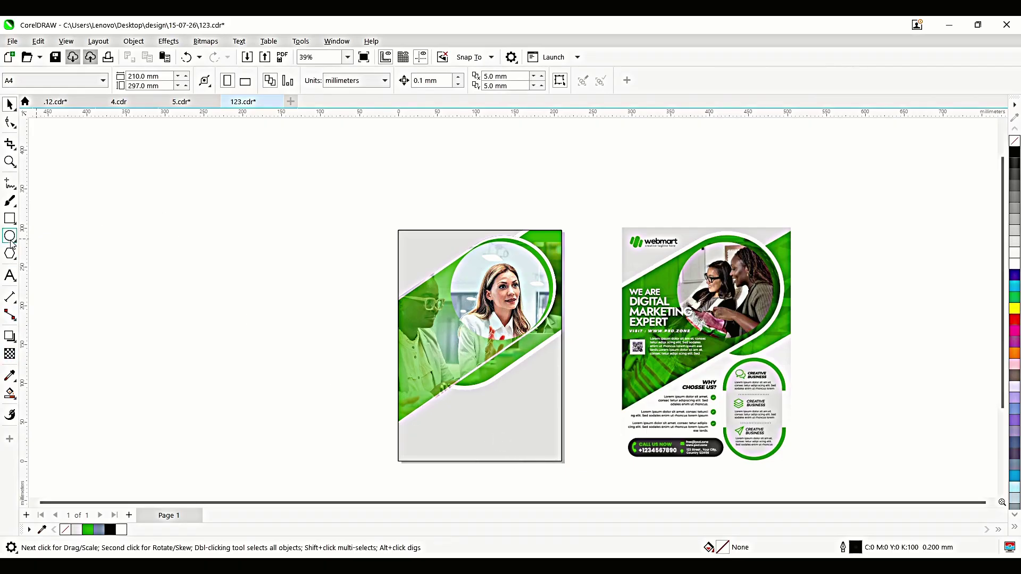
- Draw a rectangle about 157 by 256 mm beside the flyer and round all its corners with a 100 mm radius
left_click(10, 218)
left_click_drag(78, 243, 201, 442)
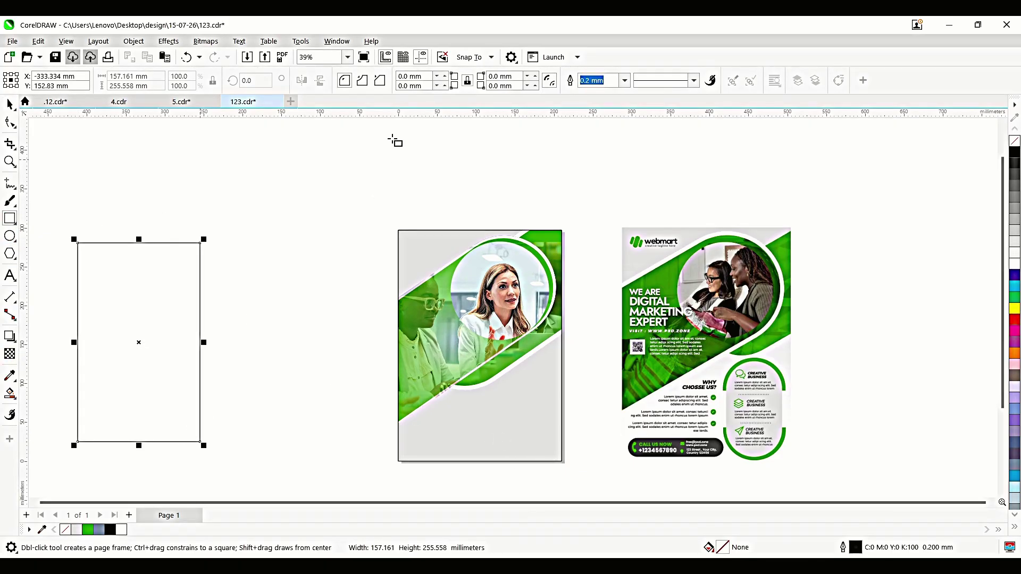
type("100")
key("Return")
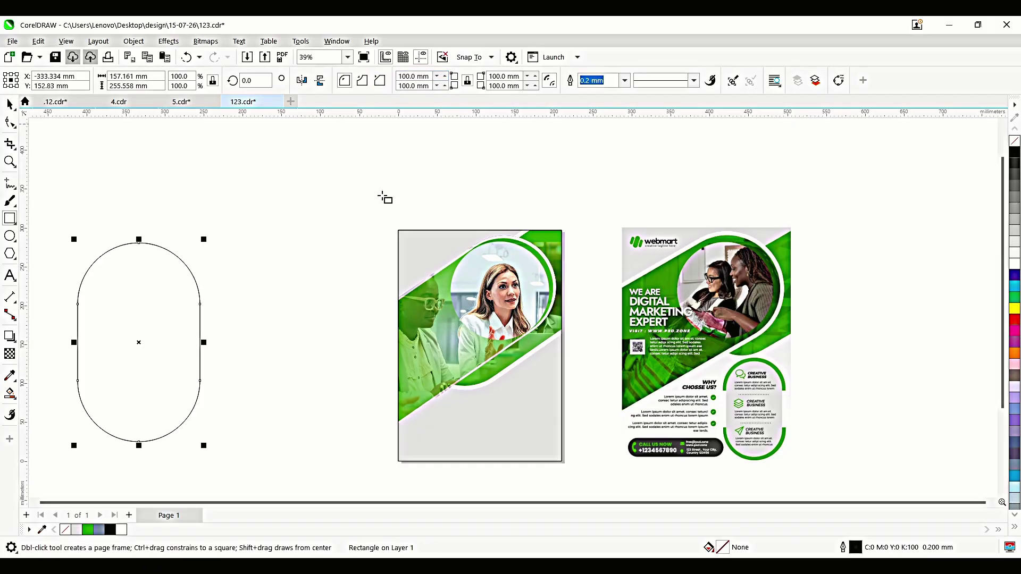
- Shrink the rounded rectangle and place it inside the flyer's clipping frame at the page's lower-right corner
key("space")
left_click_drag(203, 448, 159, 372)
left_click_drag(116, 302, 536, 436)
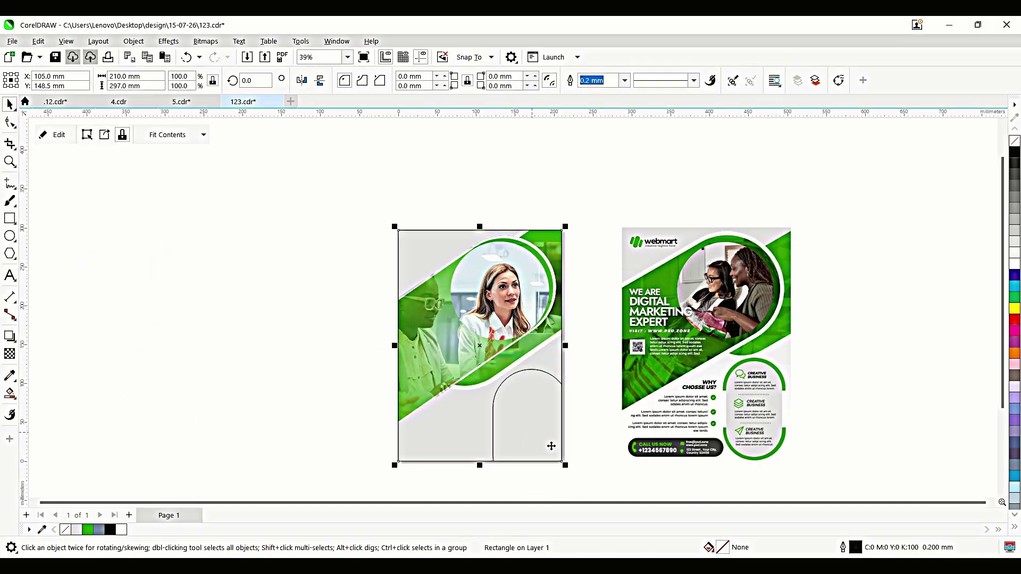
- Edit the flyer frame's contents and fit the upright capsule, about 67.5 by 116.3 mm, into the page's lower-right corner
left_click(530, 427, "ctrl")
left_click_drag(569, 496, 542, 454)
left_click_drag(516, 408, 525, 406)
key("F4")
left_click_drag(523, 448, 523, 457)
left_click(225, 337, "ctrl")
key("F4")
left_click(412, 395)
left_click(412, 395, "ctrl")
mouse_move(412, 395)
left_mouse_down()
mouse_move(422, 404)
mouse_move(372, 402)
mouse_move(418, 409)
left_mouse_up()
left_click(465, 382)
- Draw a circle about 73 mm across beside the flyer, with a horizontal line about 105 mm long through its centre
left_click(10, 236)
left_click_drag(49, 194, 135, 281)
key("F5")
left_click(35, 235)
left_click(159, 239, "ctrl")
key("space")
left_click(110, 214, "shift")
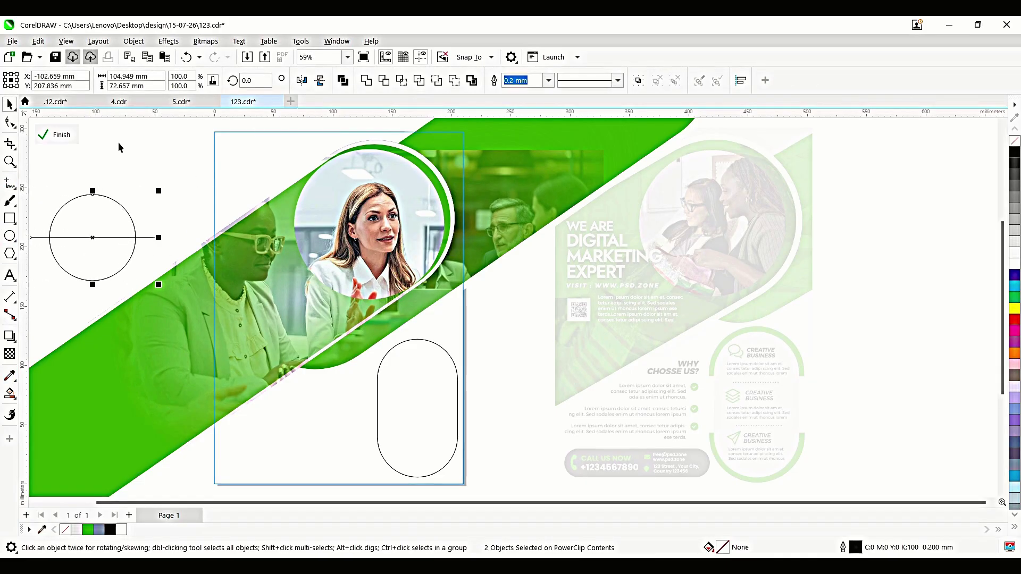
- Smart-fill the circle's upper half, place the filled semicircle behind the capsule's top end, and put a mirrored copy at its bottom end
left_click(10, 393)
left_click(126, 230)
key("space")
left_click_drag(93, 224, 463, 372)
left_click_drag(417, 325, 409, 471)
right_click(411, 405)
left_click(444, 400)
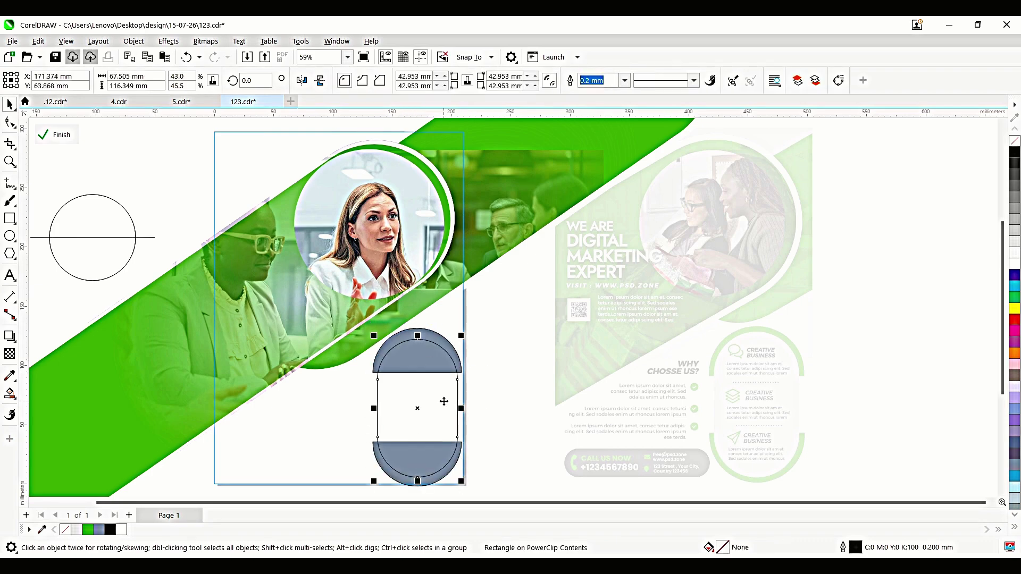
left_click(478, 359)
- Recolour both semicircles at the capsule's ends with the flyer's green, R57 G158 B4
left_click(435, 342)
left_click(444, 475, "shift")
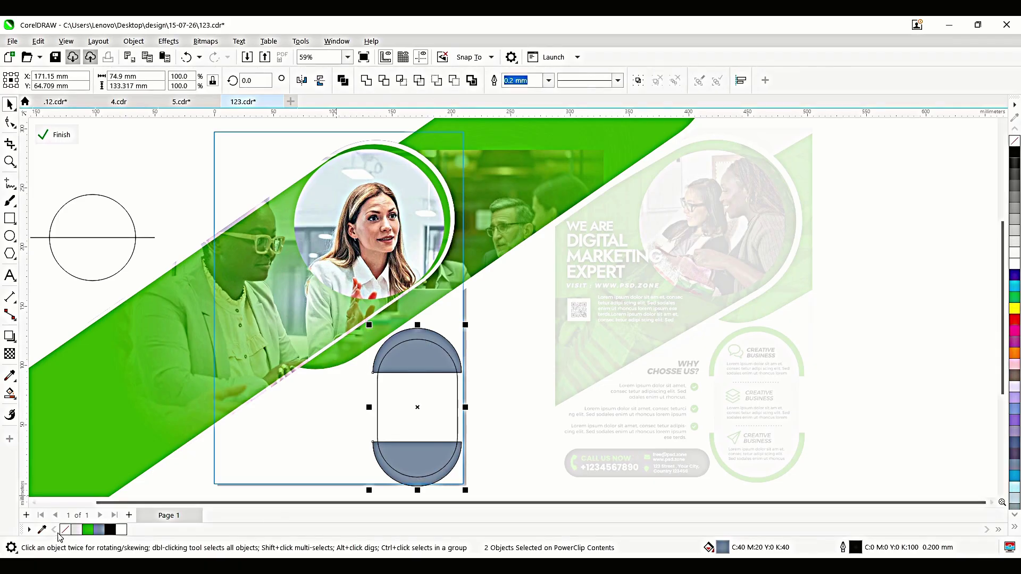
left_click(88, 528)
- Nudge the upper green semicircle down and the lower one up about 3.2 mm to even the rim around the capsule
left_click(418, 351)
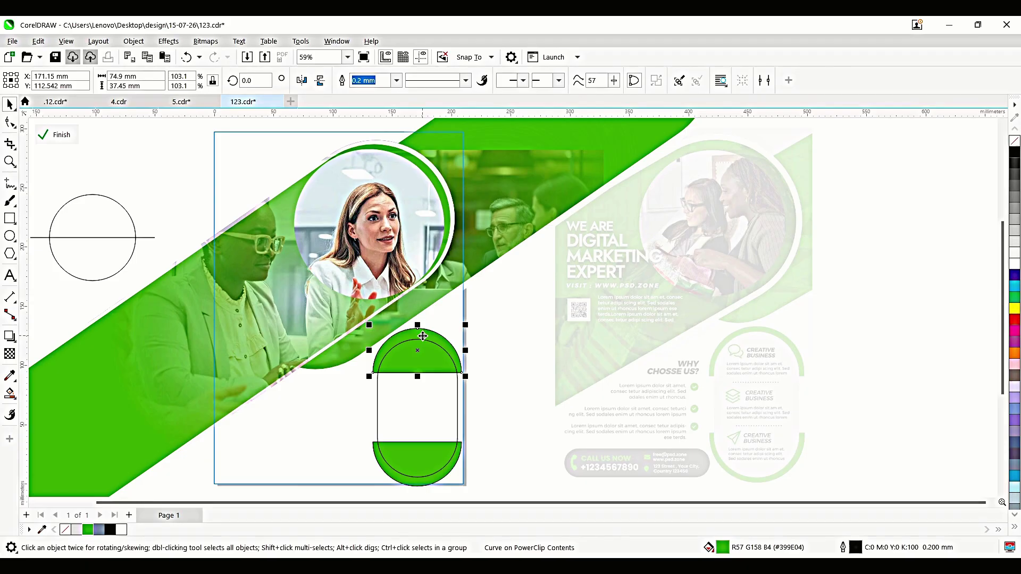
key("Down")
key("Down")
key("Down")
left_click(443, 478)
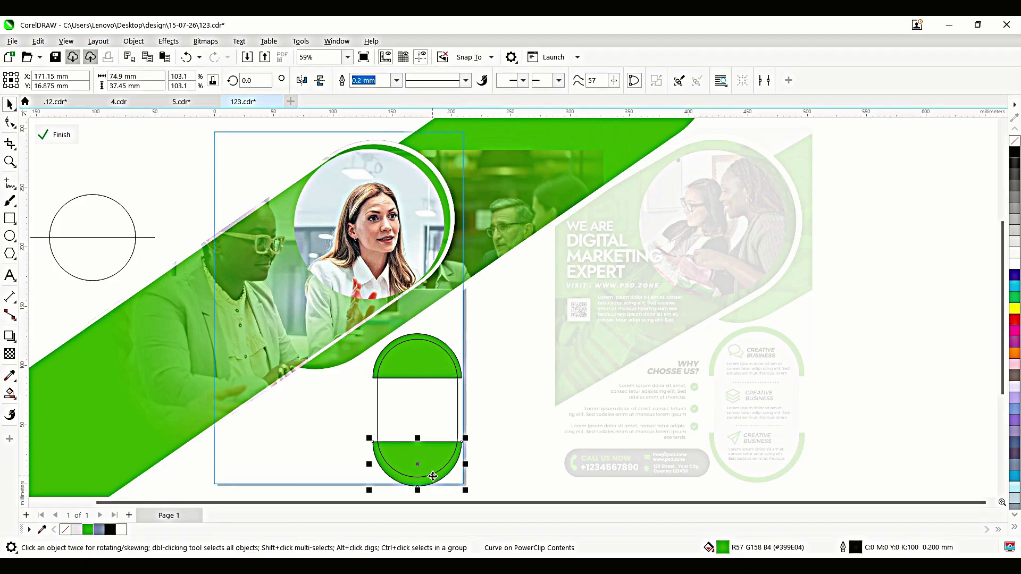
key("Up")
key("Up")
key("Up")
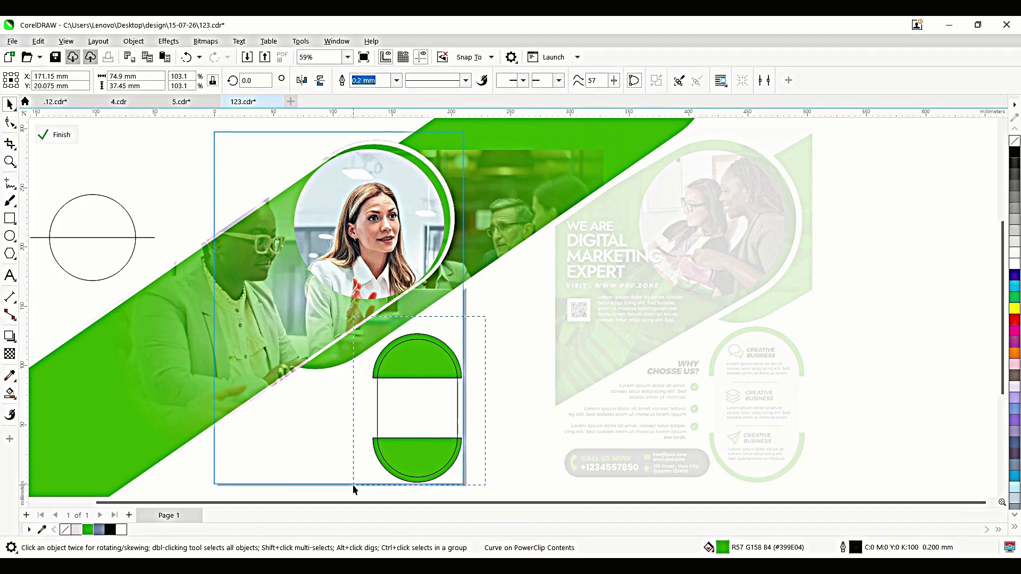
- Scale the capsule down with its semicircles to about 65.7 by 113.3 mm, then fill it blue-grey (C40 M20 Y0 K40) without an outline
key("ctrl+a")
left_click(443, 407)
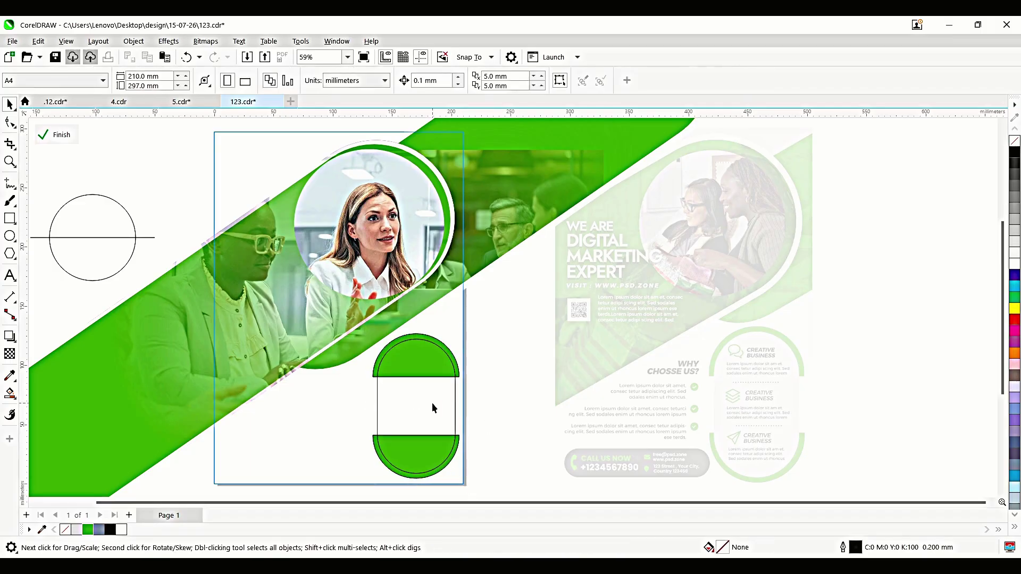
left_click(99, 529)
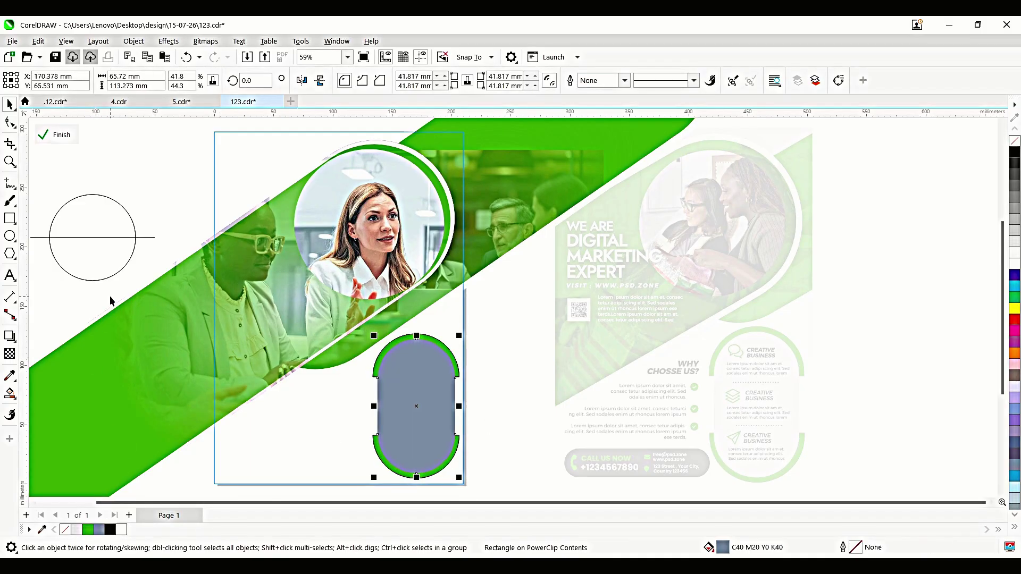
left_click(82, 301)
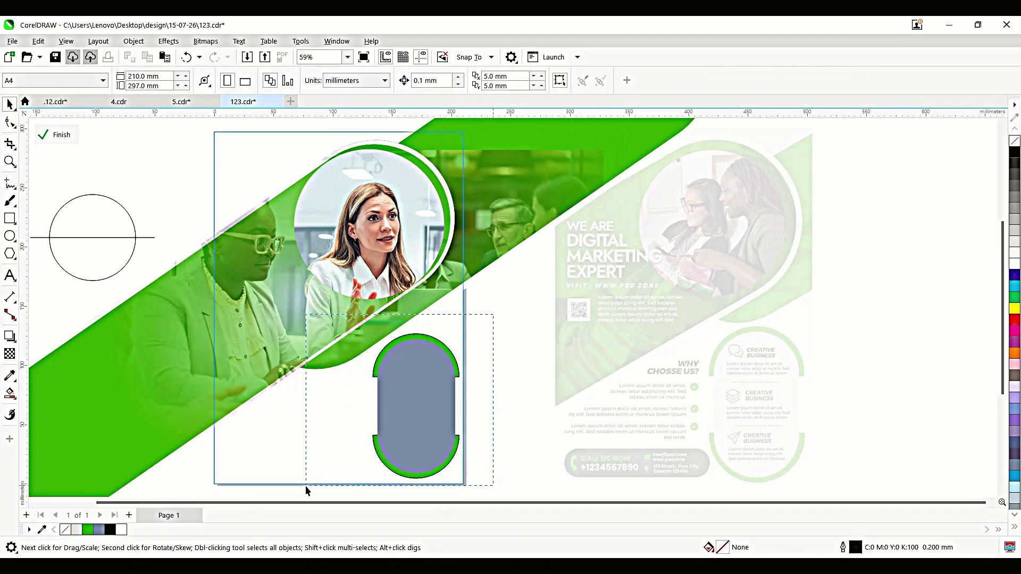
- Remove the outlines from the green semicircles and finish editing the flyer frame's contents
left_click_drag(306, 479, 43, 490)
right_click(65, 529)
left_click(56, 134)
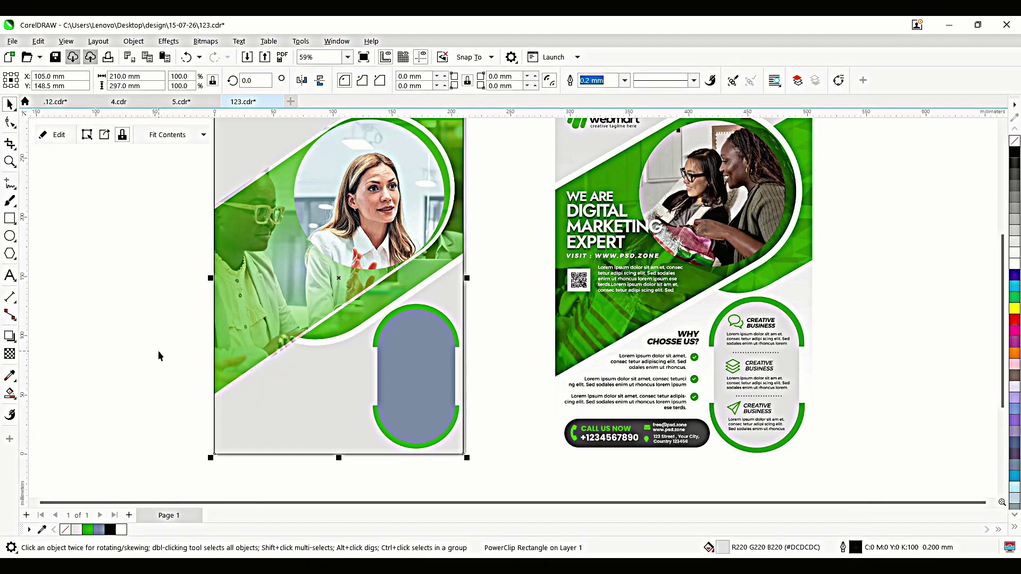